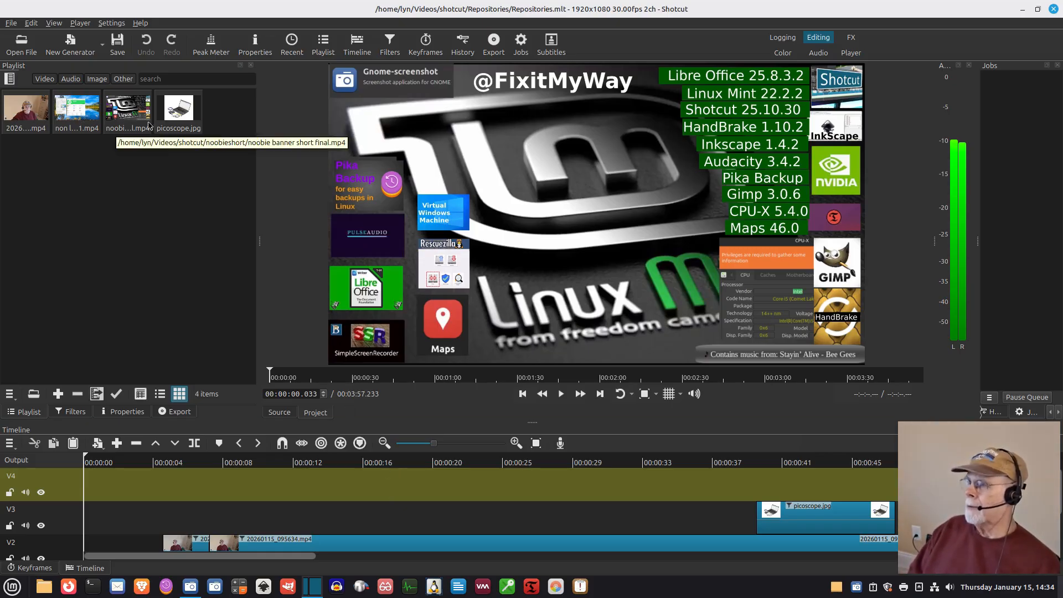
Step: Overwrite picoscope.jpg onto track V2 at about 00:18, then move that clip up to track V3
left_click(180, 120)
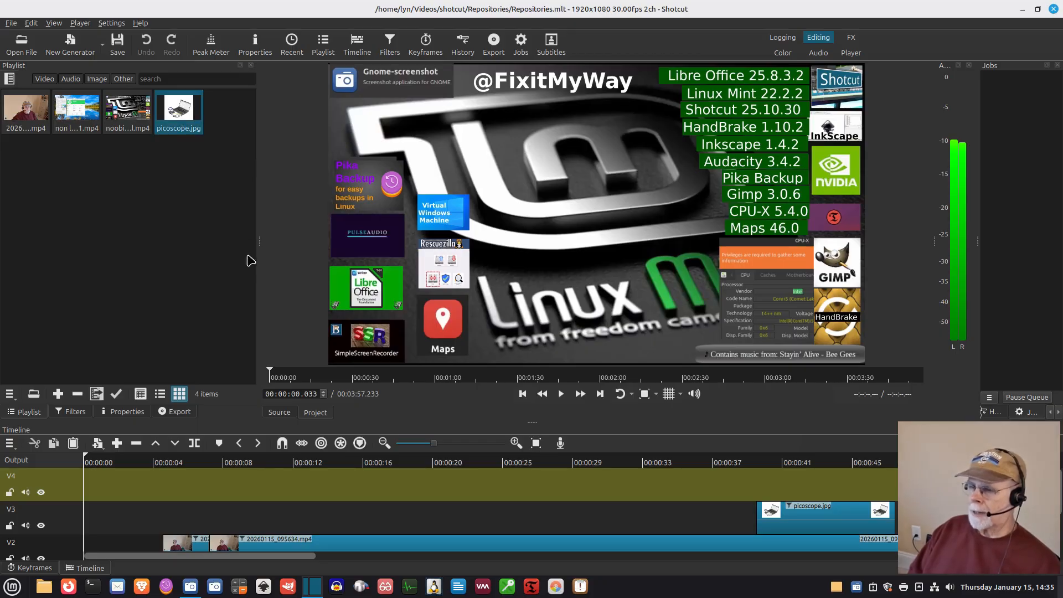
left_click_drag(395, 458, 407, 533)
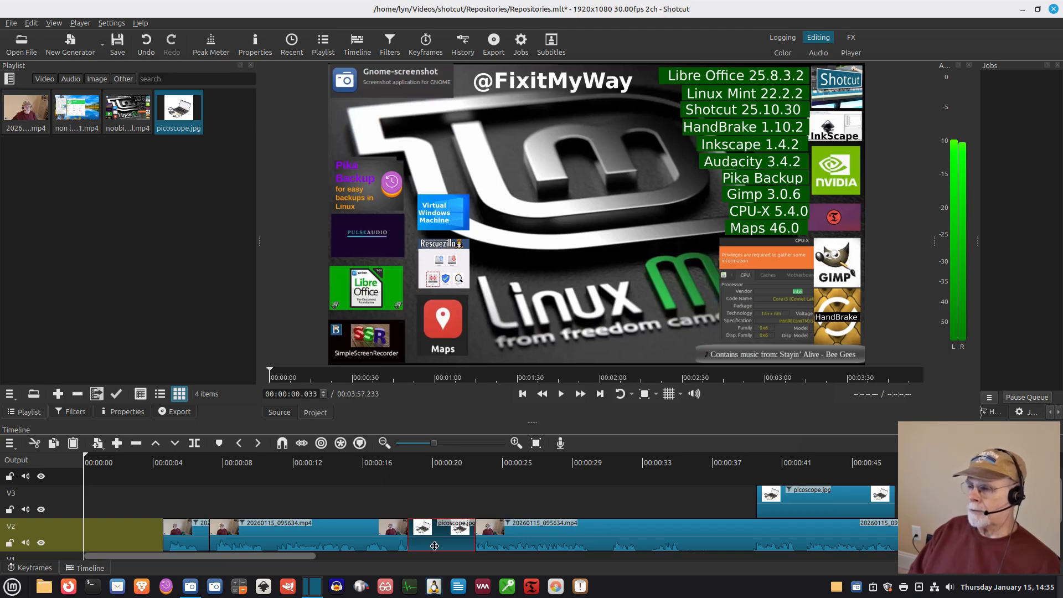
left_click_drag(434, 545, 435, 507)
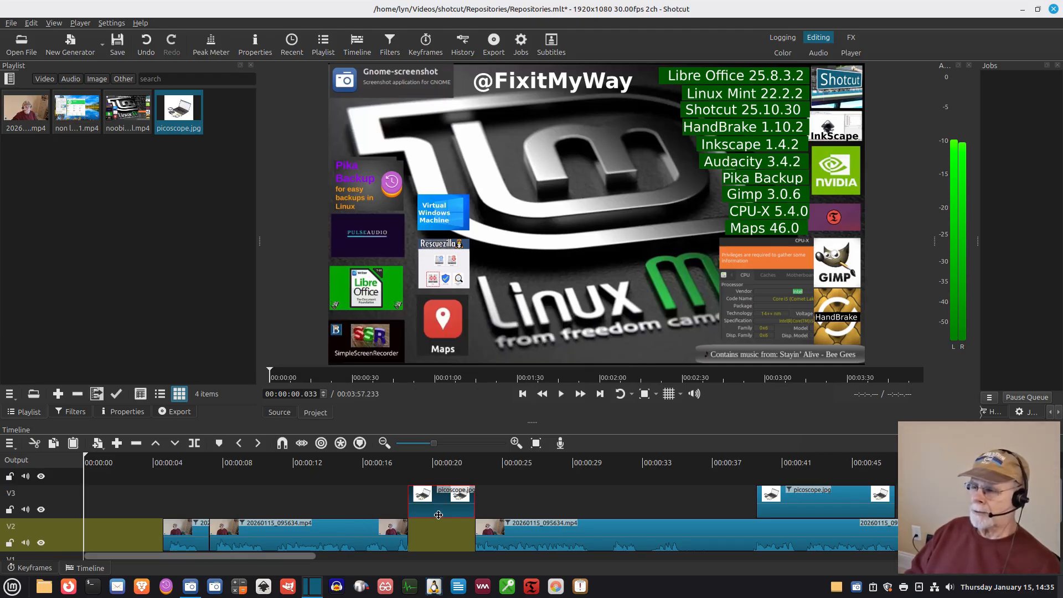
Step: Undo the clip move and the overwrite onto the track
left_click(31, 24)
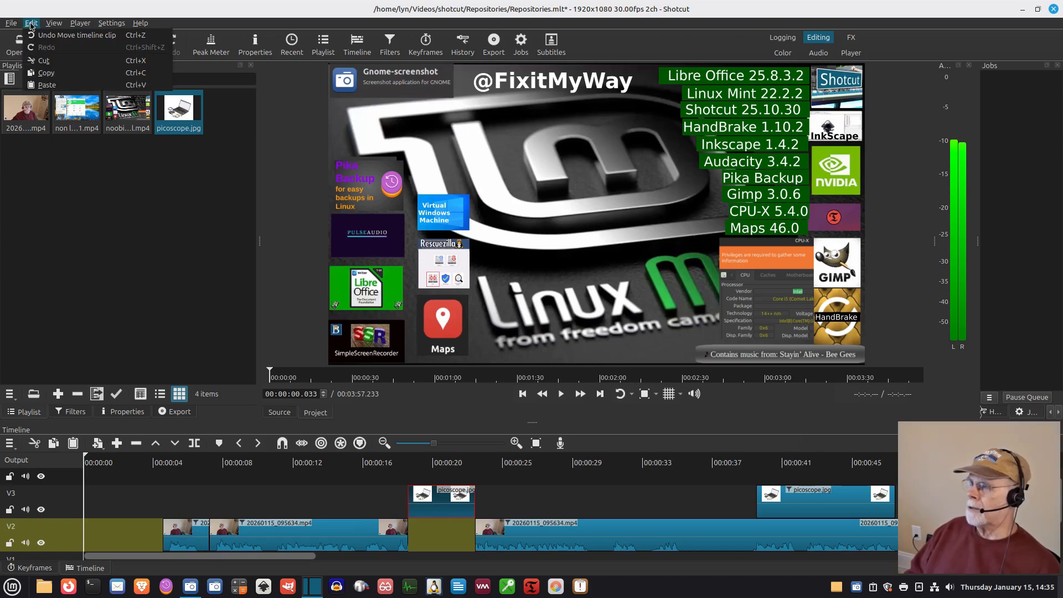
left_click(51, 37)
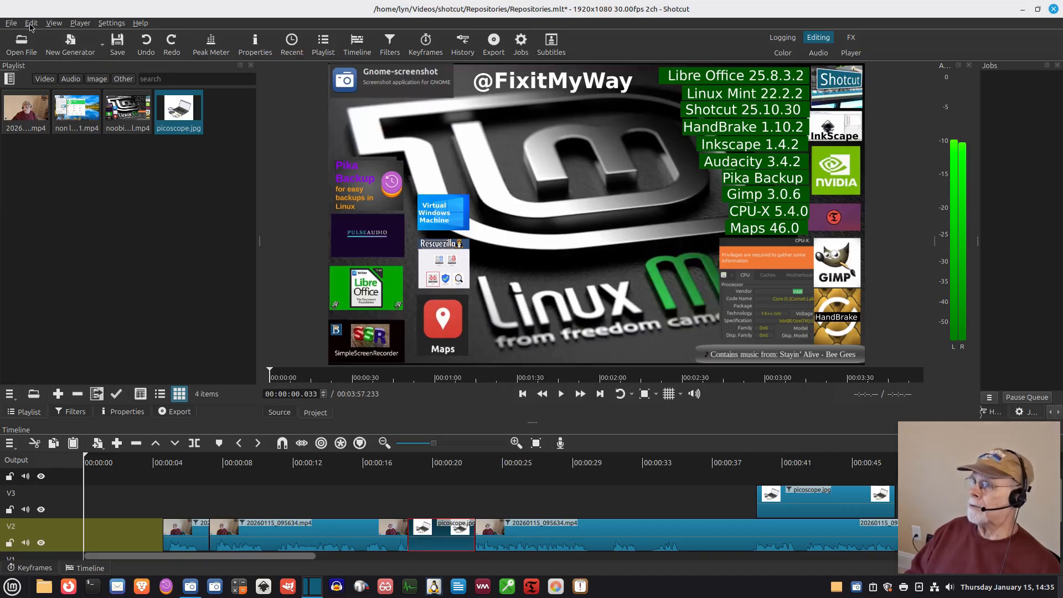
left_click(31, 24)
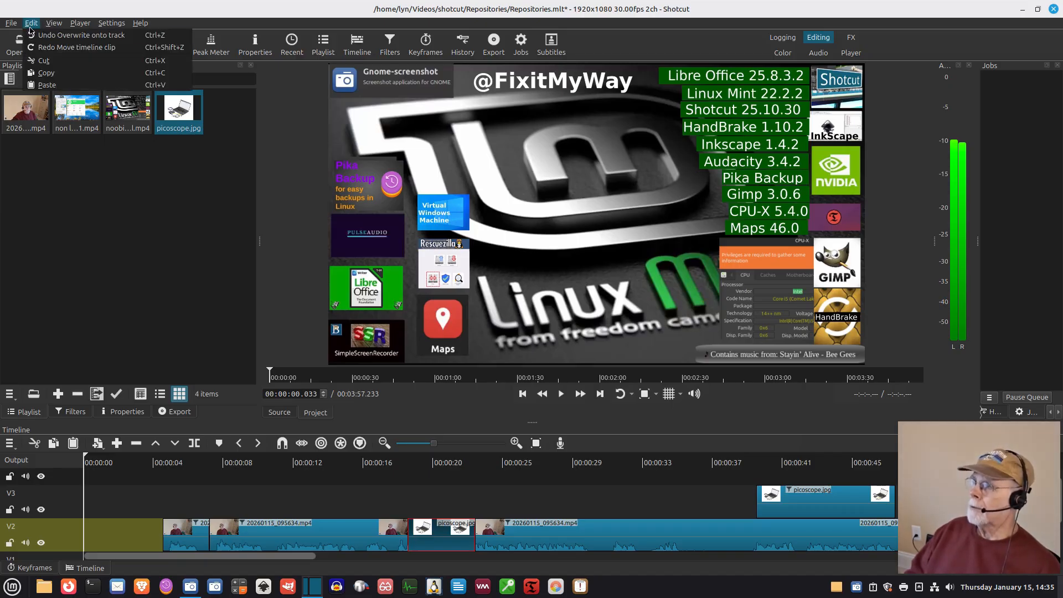
left_click(53, 36)
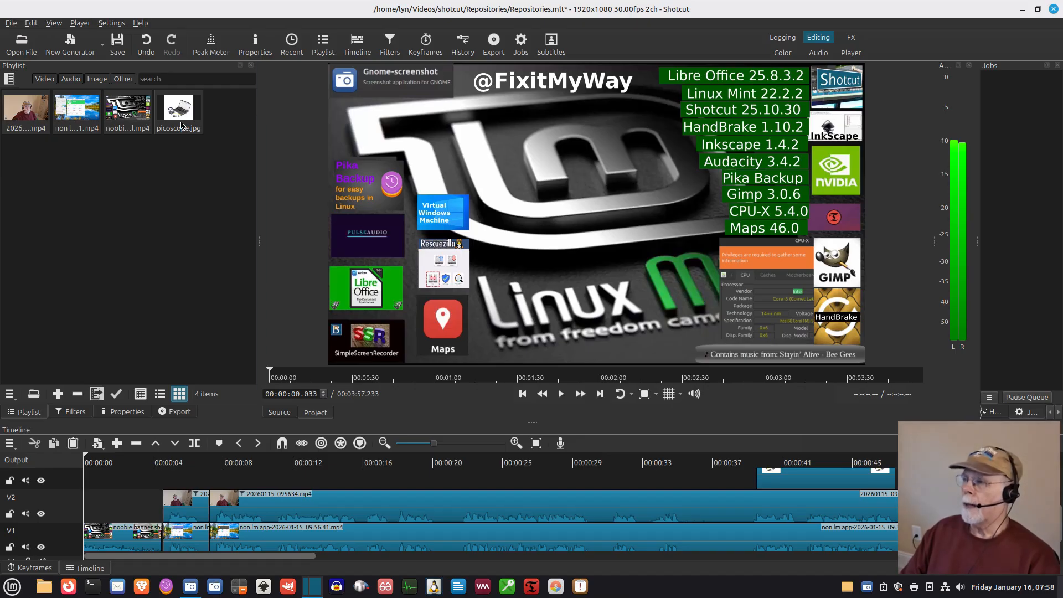
left_click(181, 125)
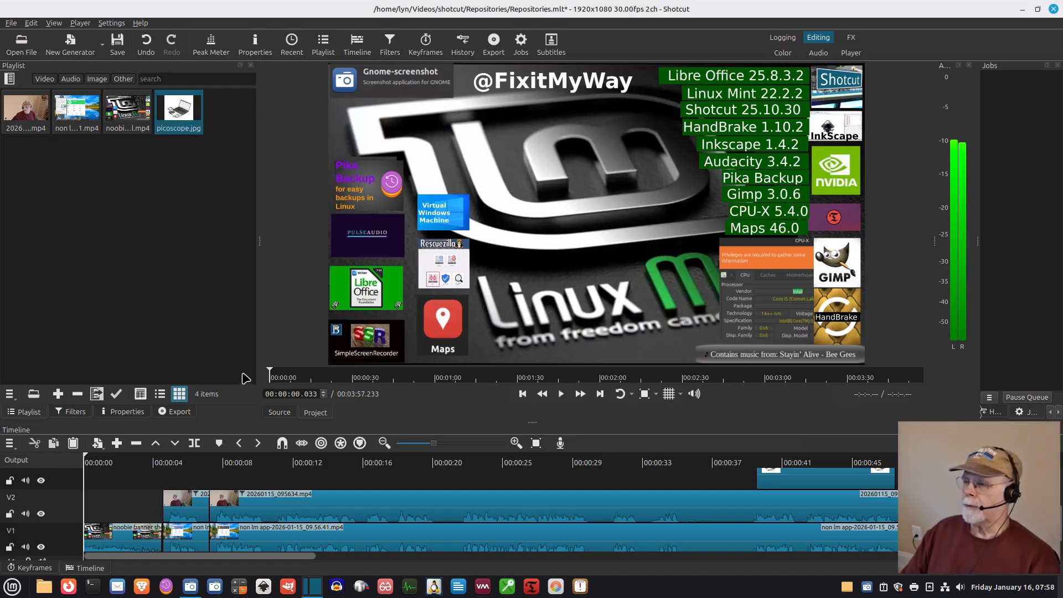
mouse_move(282, 444)
left_mouse_down()
mouse_move(284, 462)
mouse_move(299, 463)
mouse_move(264, 451)
left_mouse_up()
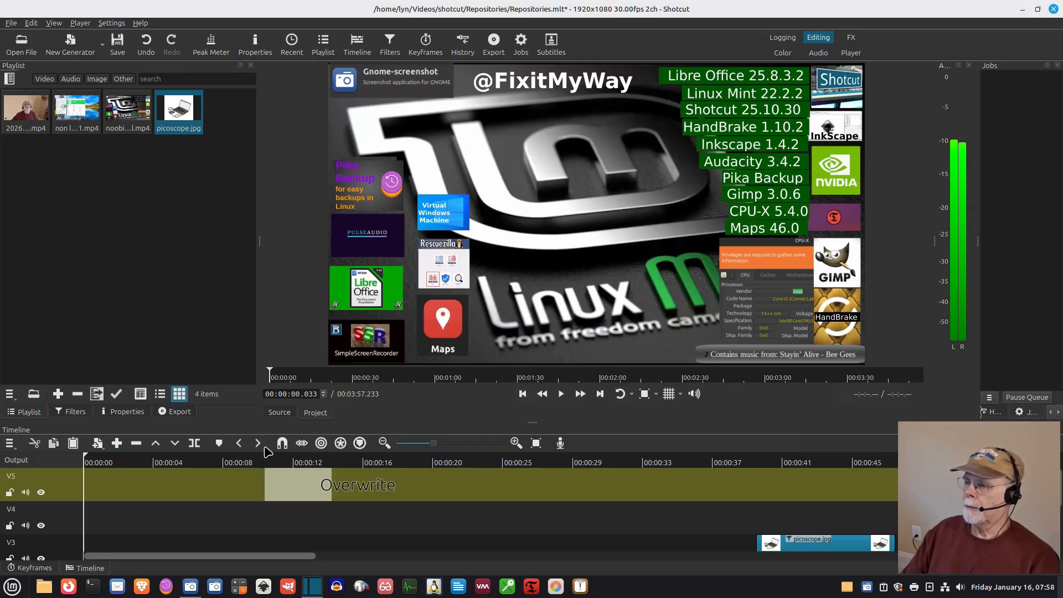
left_click_drag(265, 451, 316, 493)
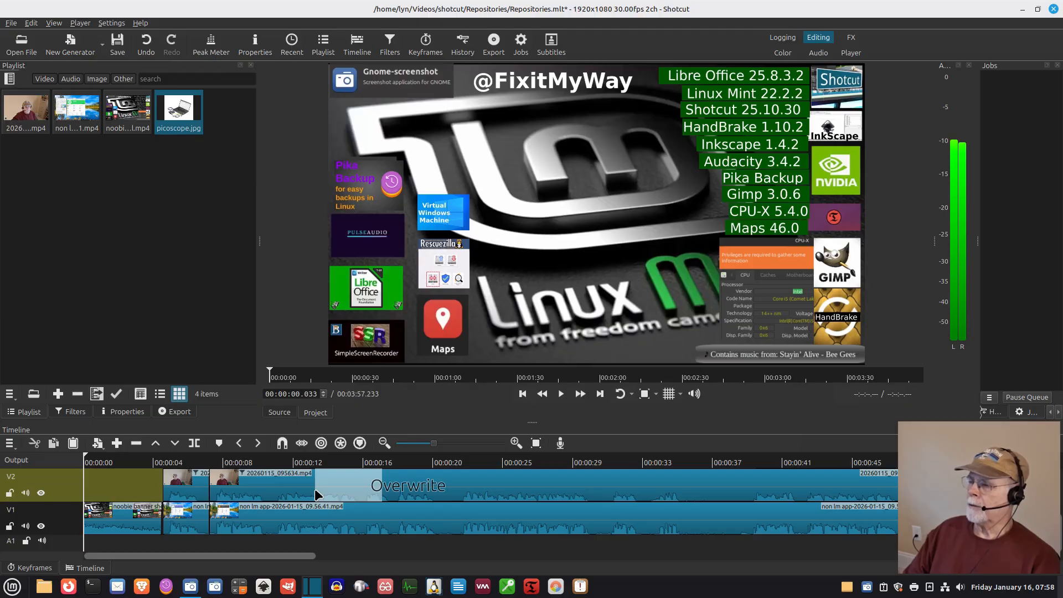
left_click_drag(315, 489, 189, 272)
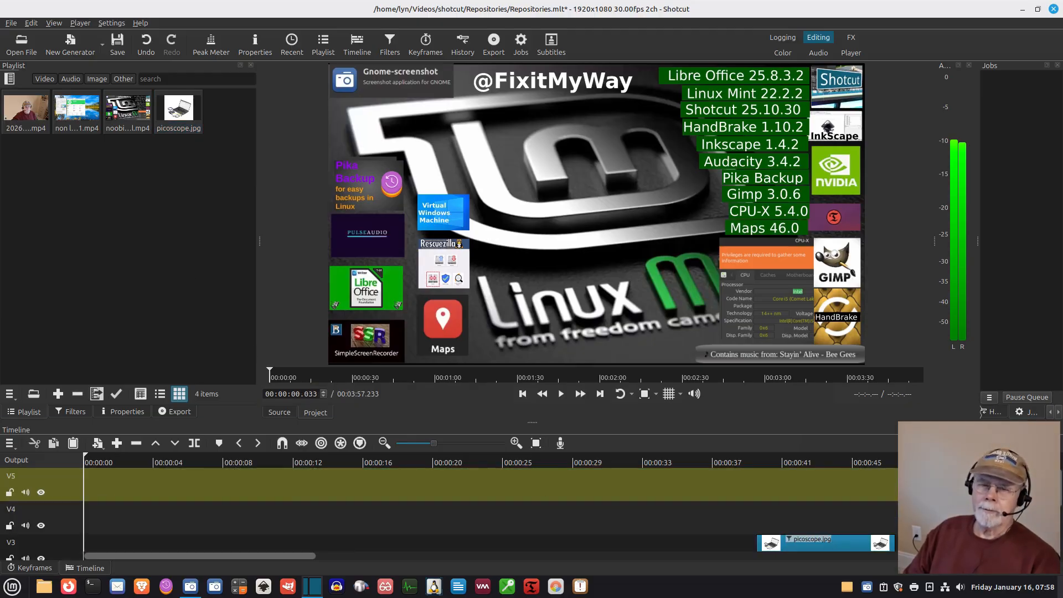
Step: Undo the last edit and turn on Ripple mode for the timeline
left_click_drag(1060, 499, 1060, 538)
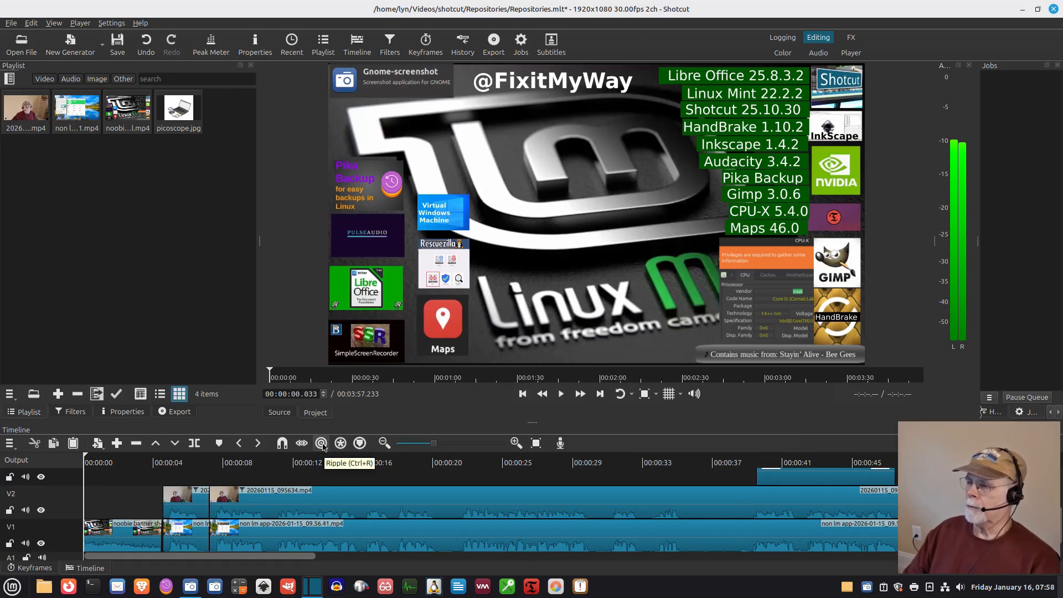
key("ctrl+z")
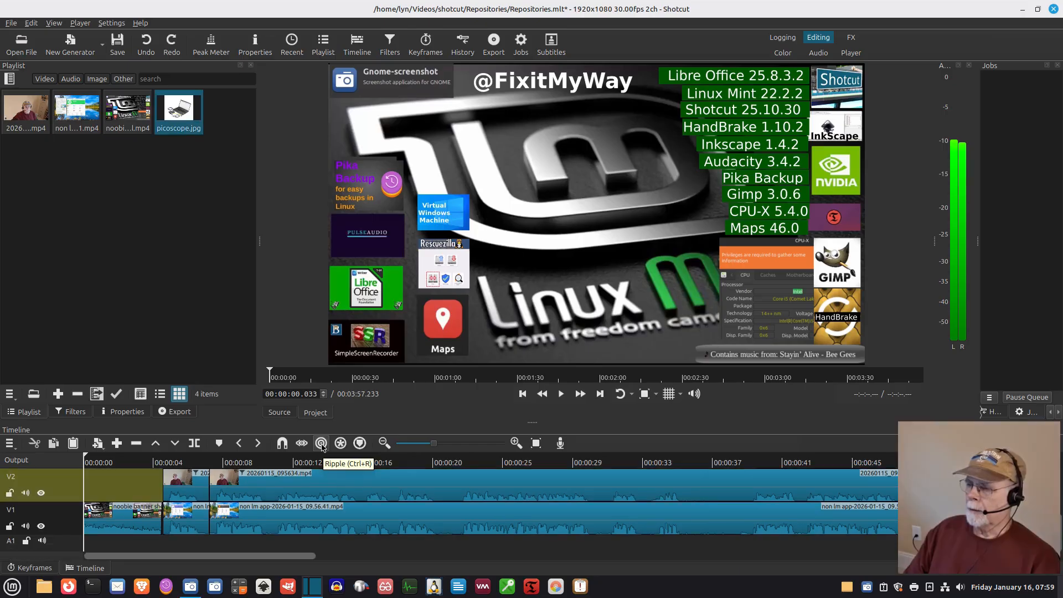
left_click(322, 443)
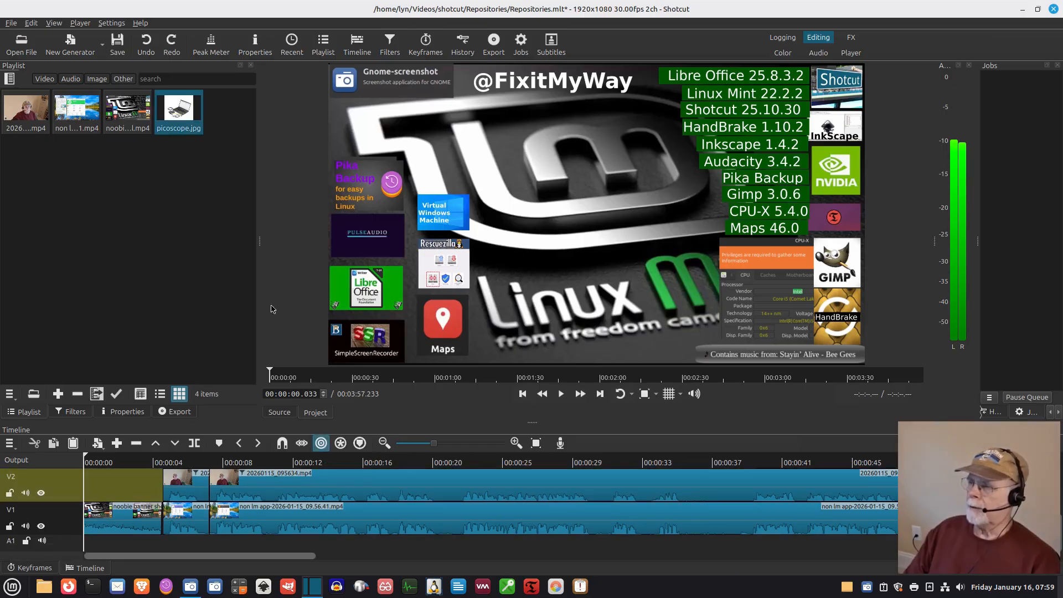
Step: Insert picoscope.jpg into track V2 at about 00:16
left_click_drag(180, 119, 333, 501)
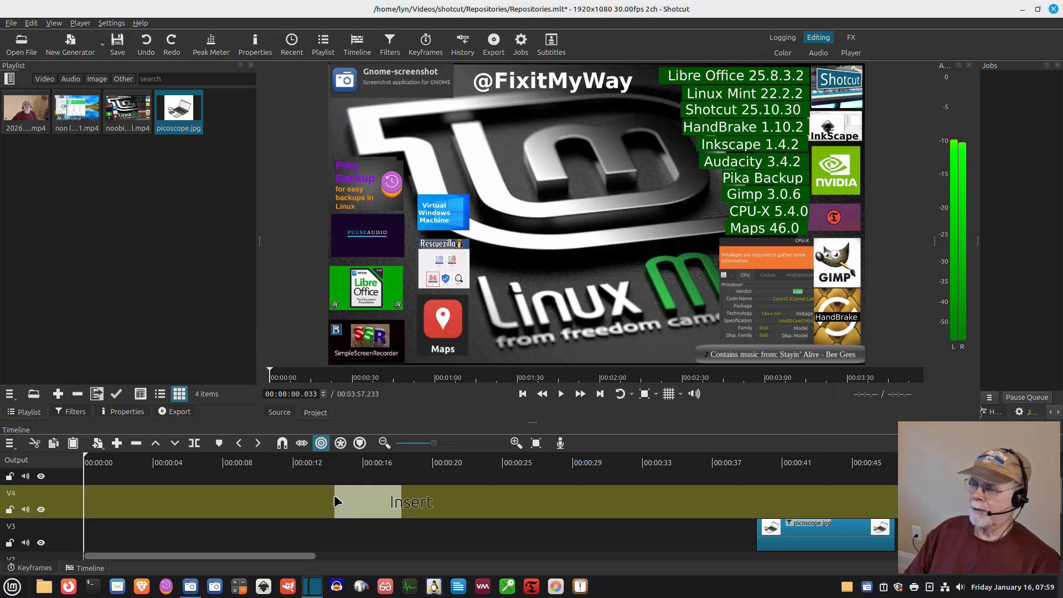
left_click_drag(335, 496, 357, 496)
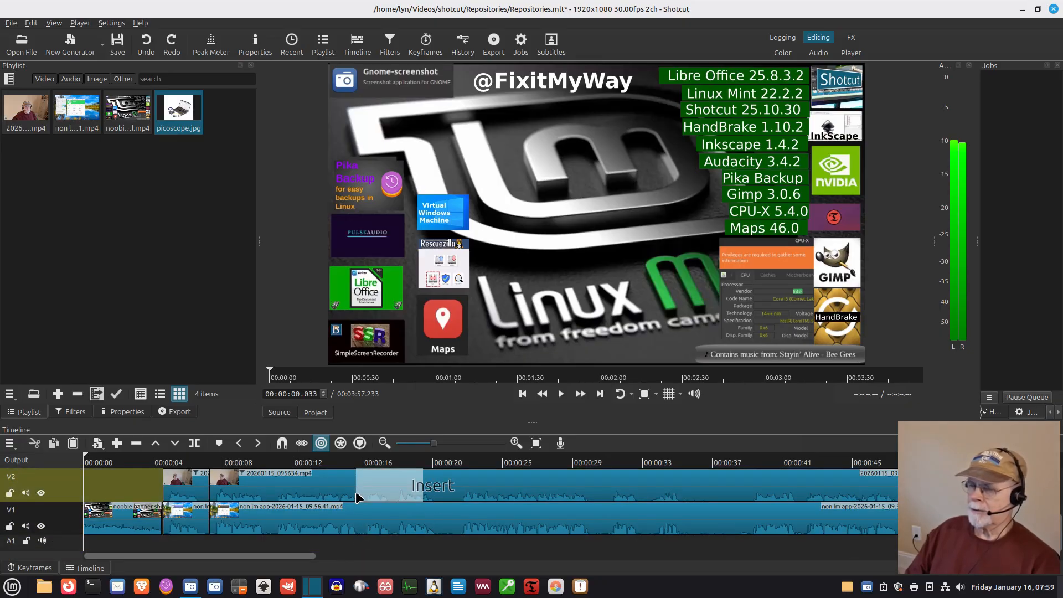
left_click_drag(355, 492, 356, 492)
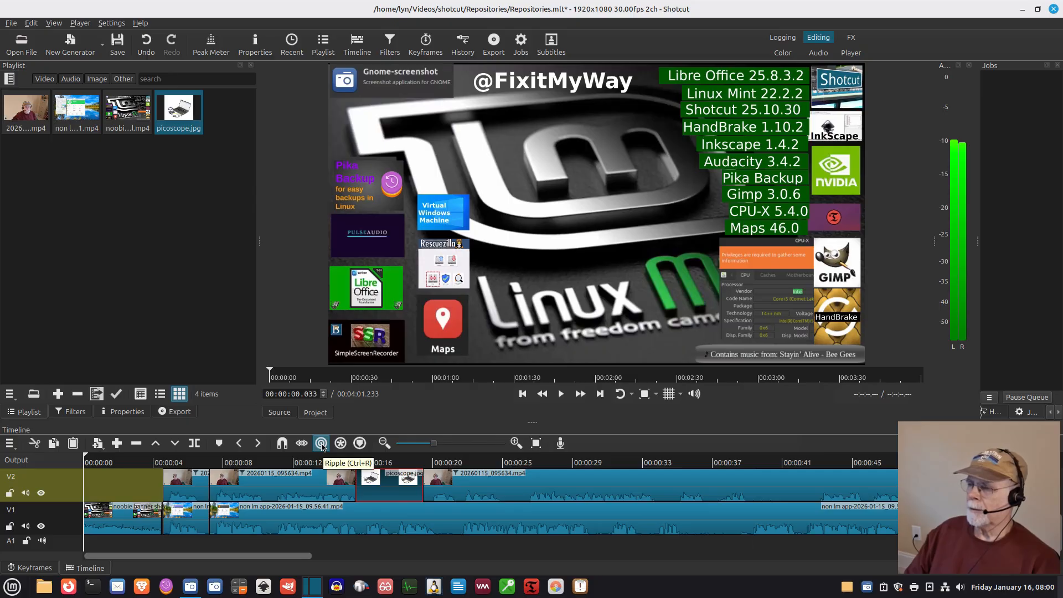
Step: Undo the insert of picoscope.jpg
left_click(31, 24)
left_click(66, 35)
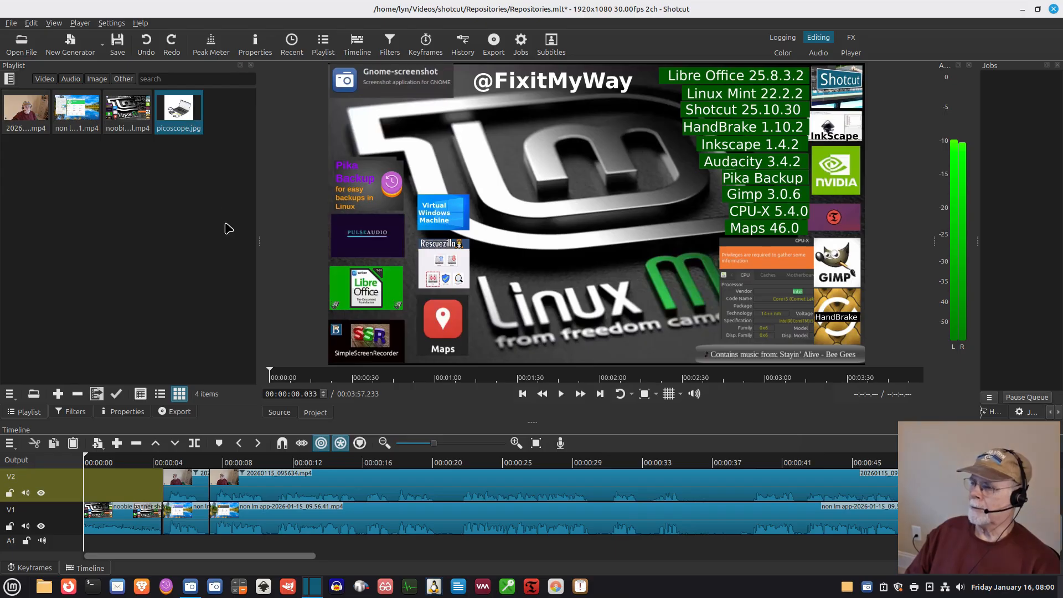
Step: Insert picoscope.jpg into track V2 at about 00:16 with ripple applied across all tracks
left_click_drag(229, 228, 342, 558)
left_click_drag(342, 563, 347, 483)
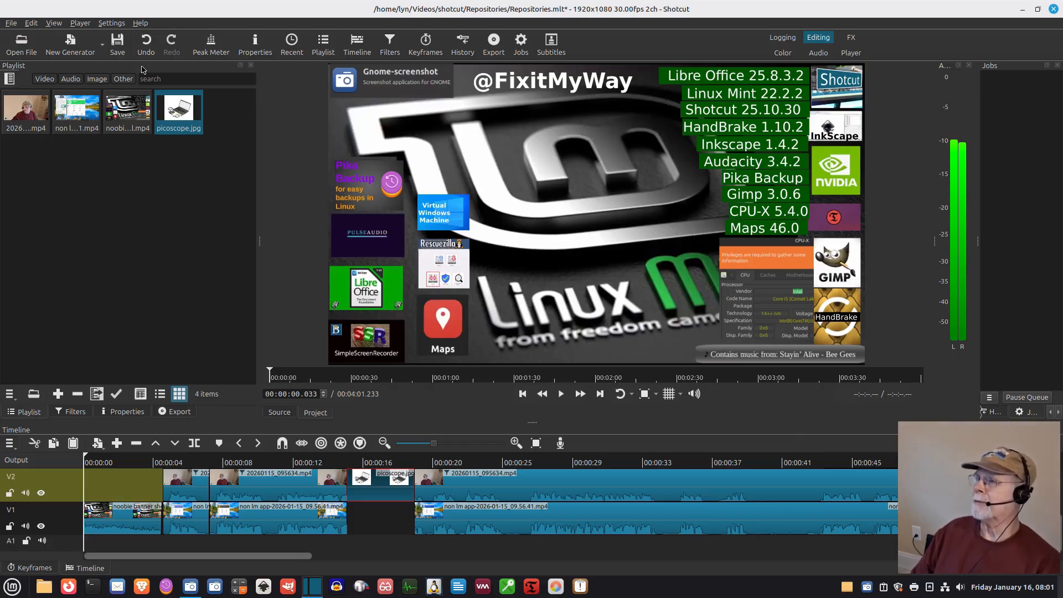
Step: Undo the ripple-all-tracks insert into the track
left_click(34, 26)
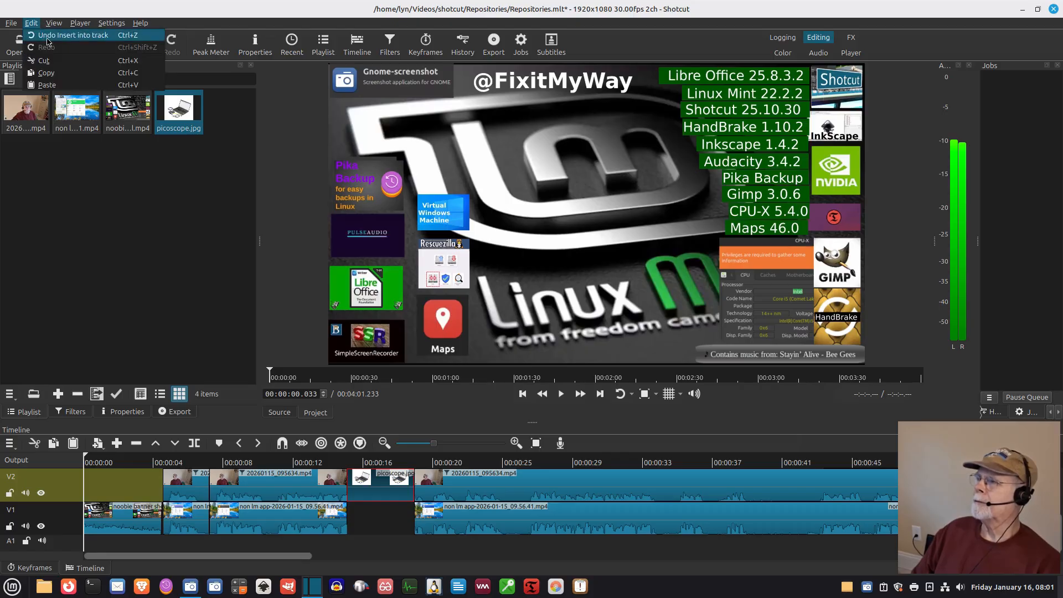
left_click(44, 35)
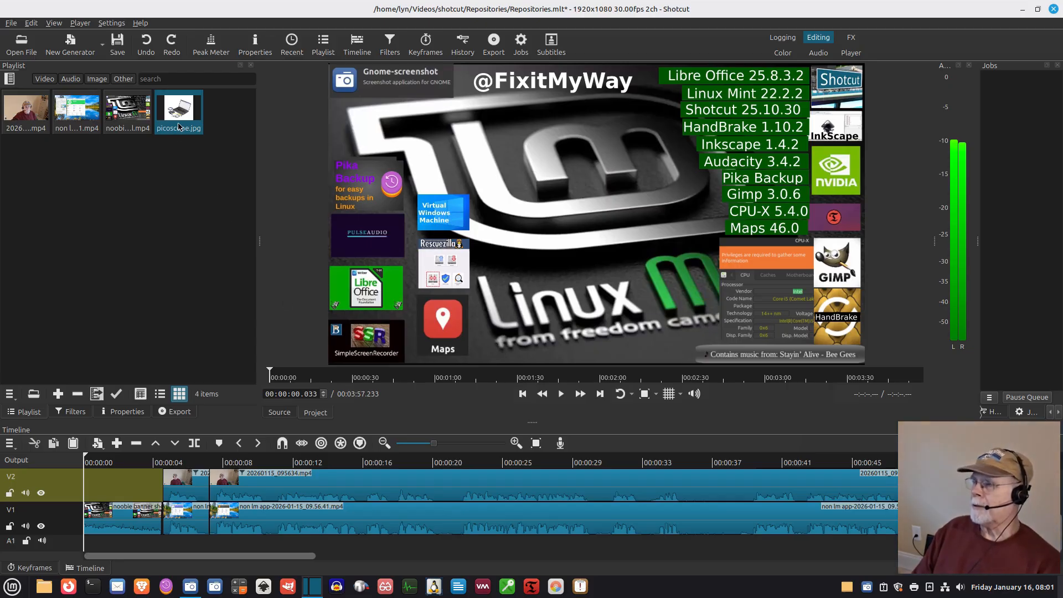
left_click_drag(264, 327, 356, 482)
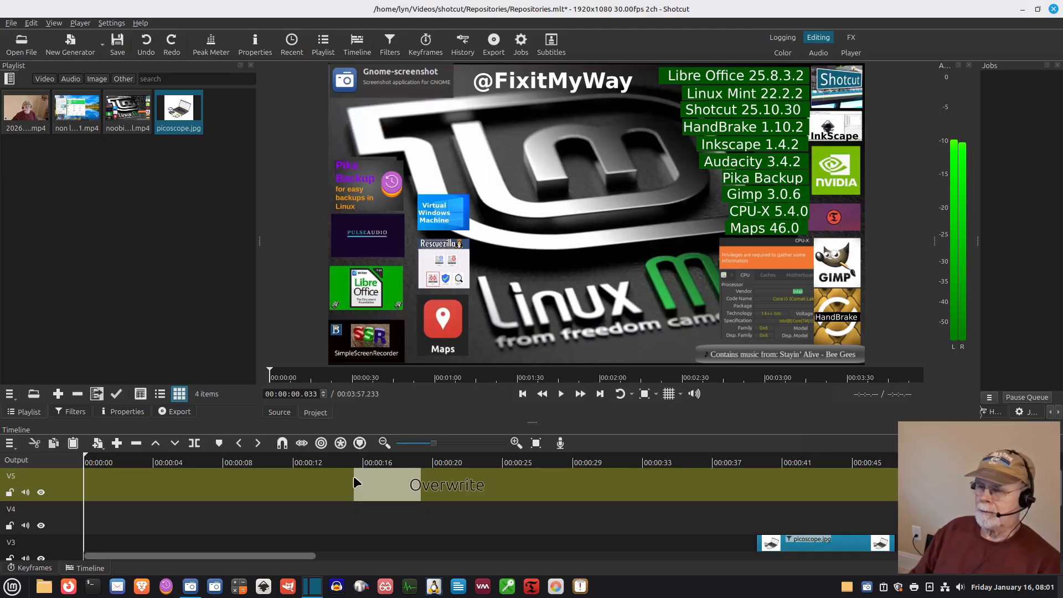
left_click_drag(354, 478, 379, 498)
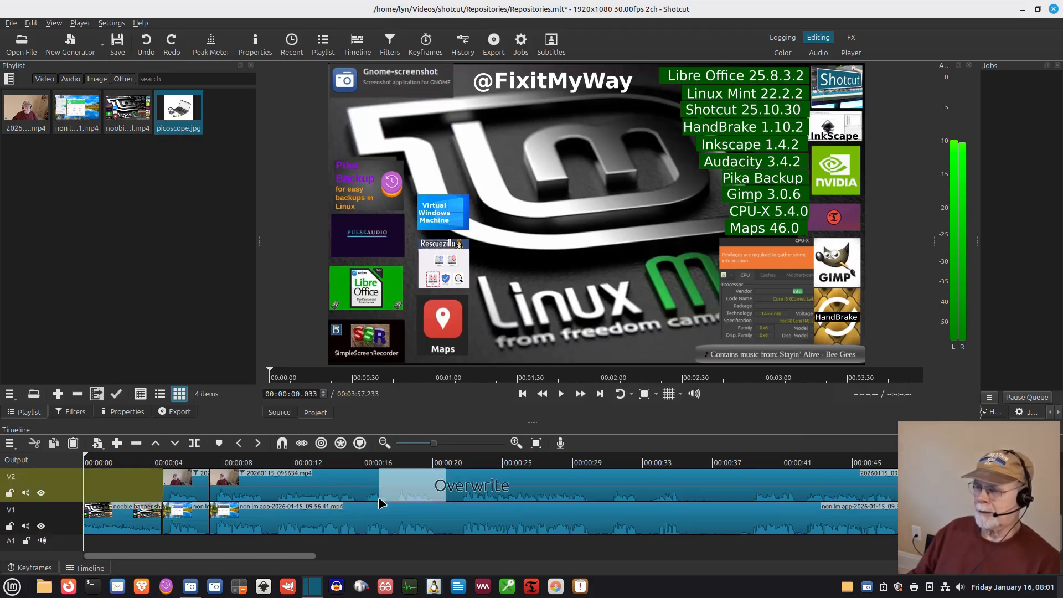
left_click_drag(378, 498, 196, 270)
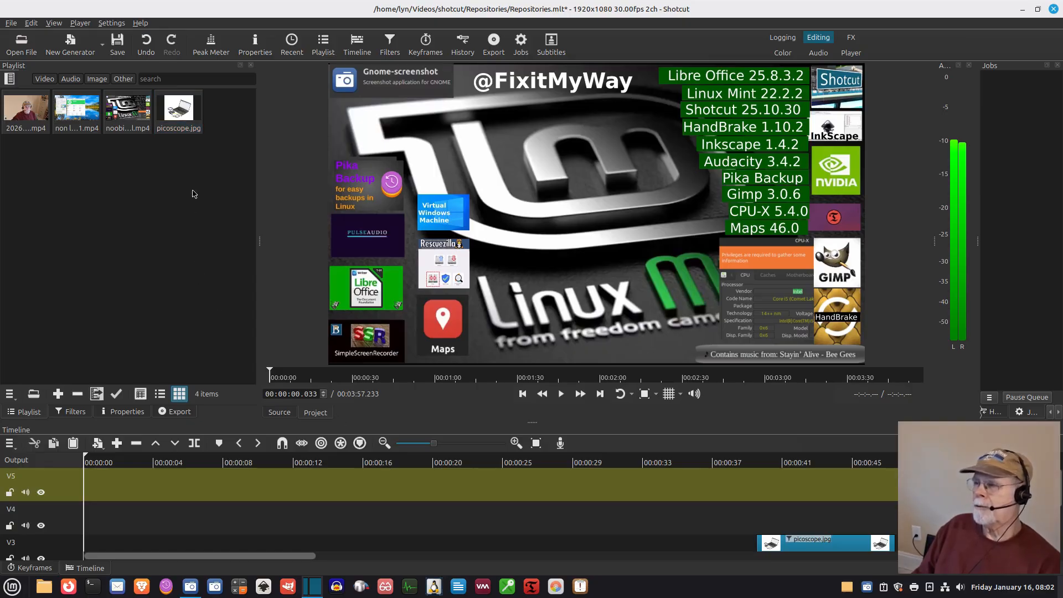
left_click(173, 120)
scroll(344, 513, "down", 5)
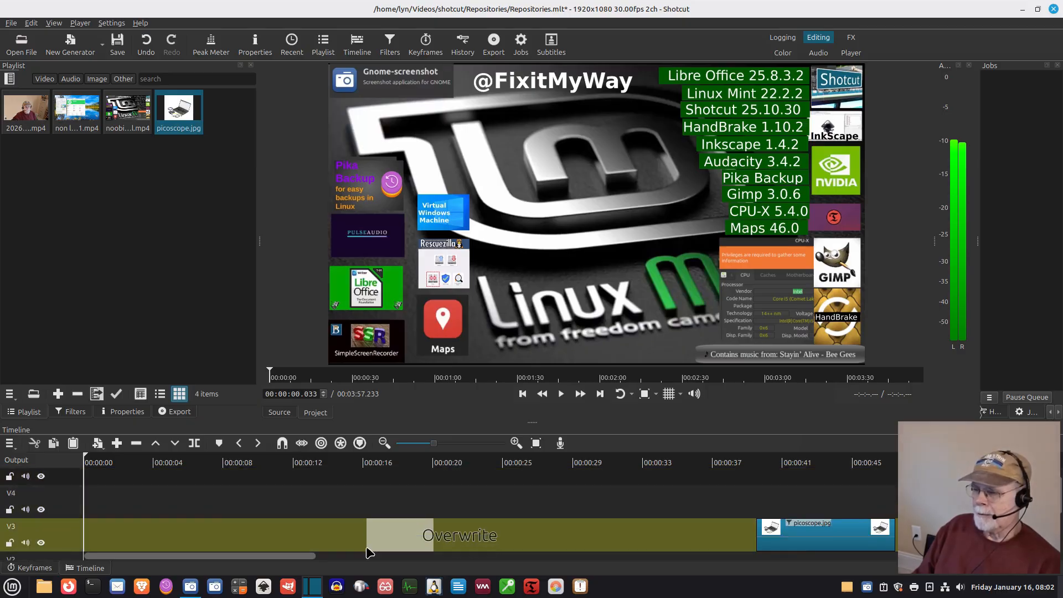
left_click_drag(372, 572, 388, 496)
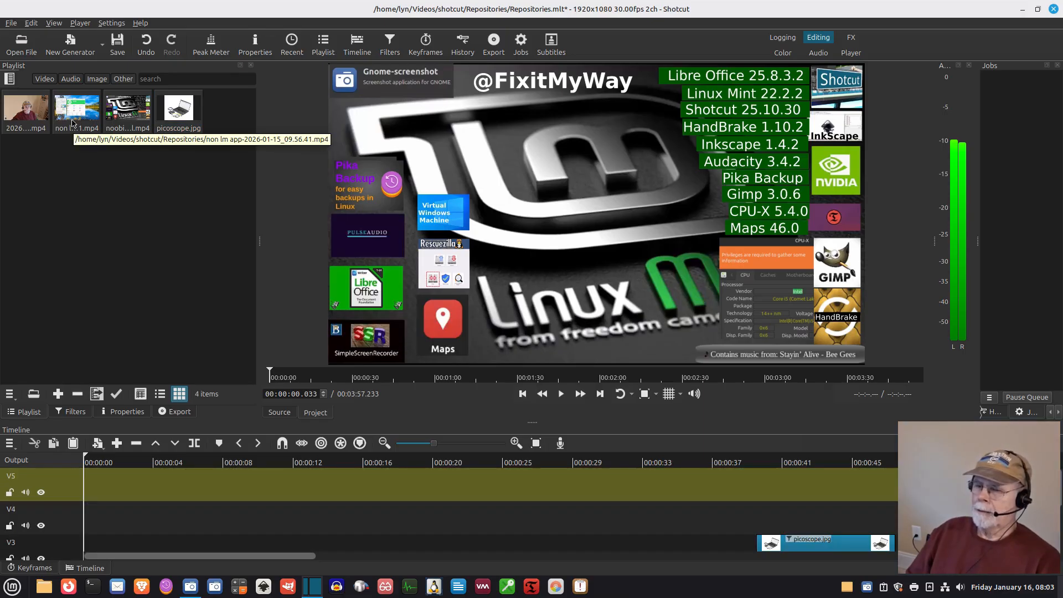
Step: Overwrite the non lm app clip onto track V3 at about 00:20 and undo the overwrite
left_click_drag(72, 123, 442, 543)
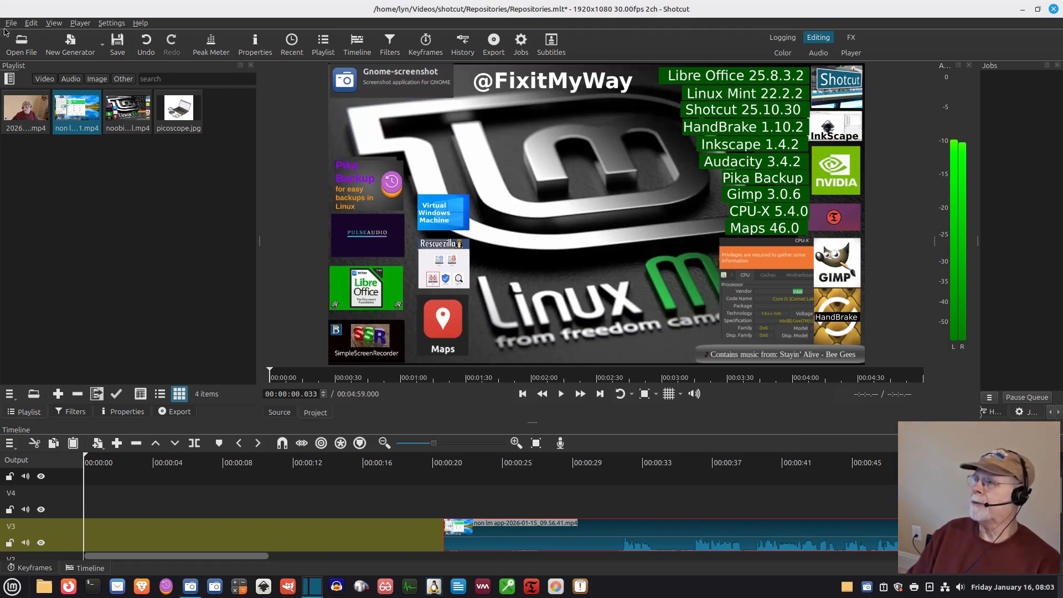
left_click(33, 24)
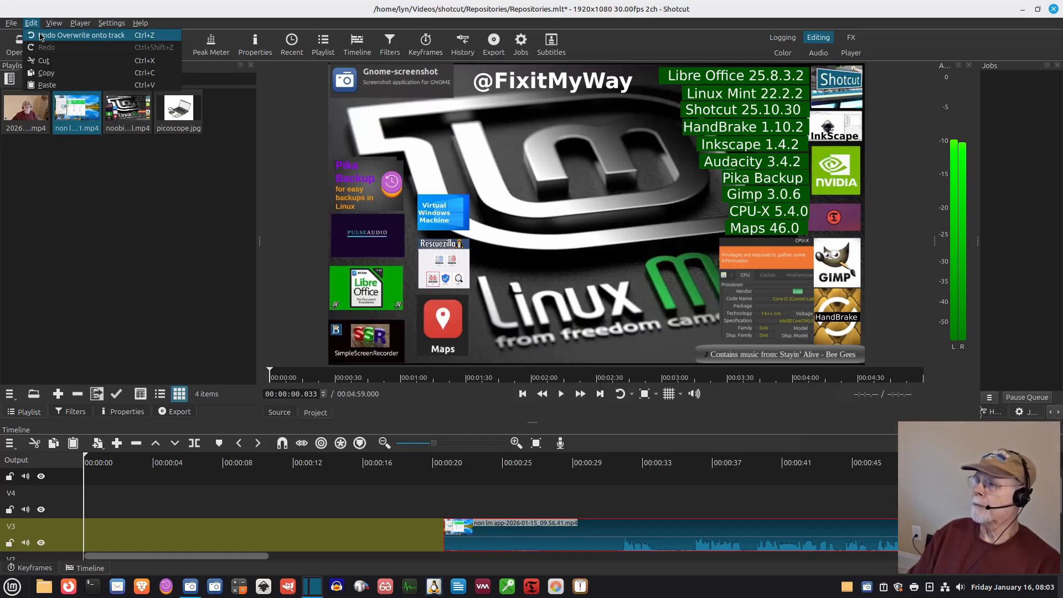
left_click(40, 35)
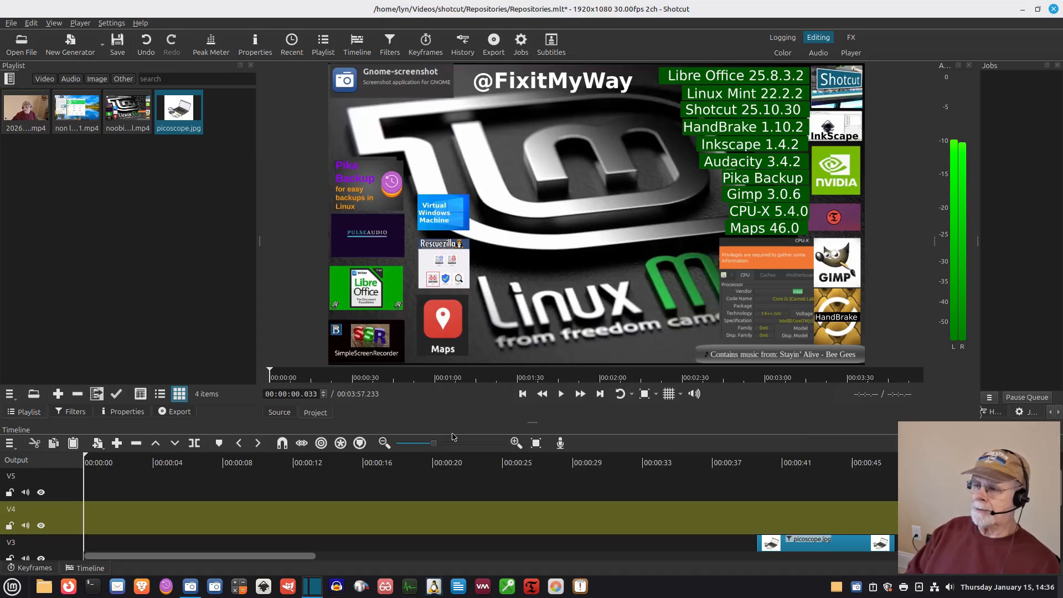
Step: Move the short clip near 00:04 from V2 down to V1, then back up to V2 around 00:03
scroll(487, 512, "down", 3)
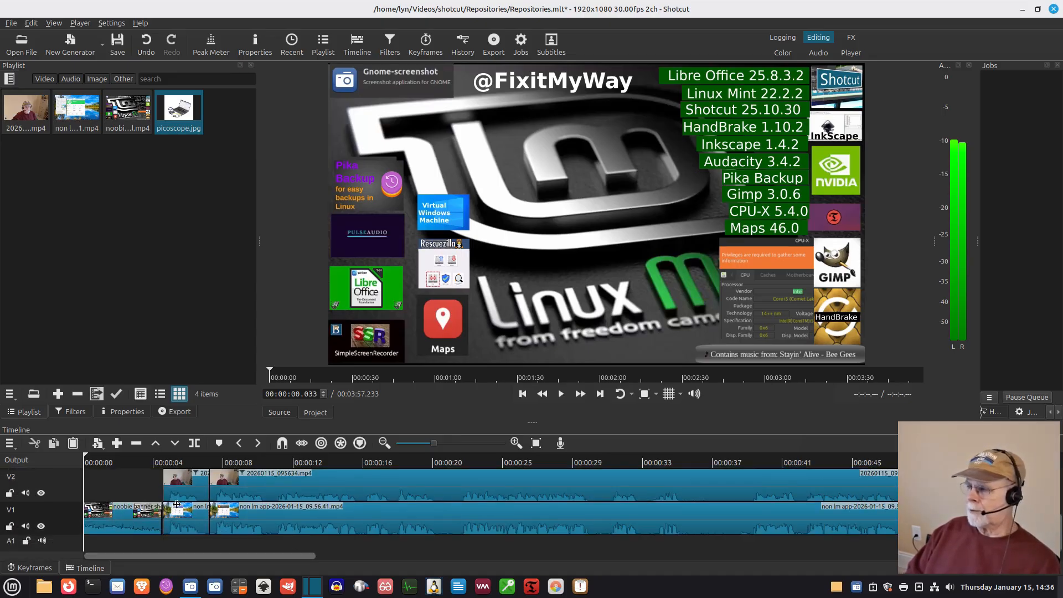
left_click_drag(184, 493, 146, 507)
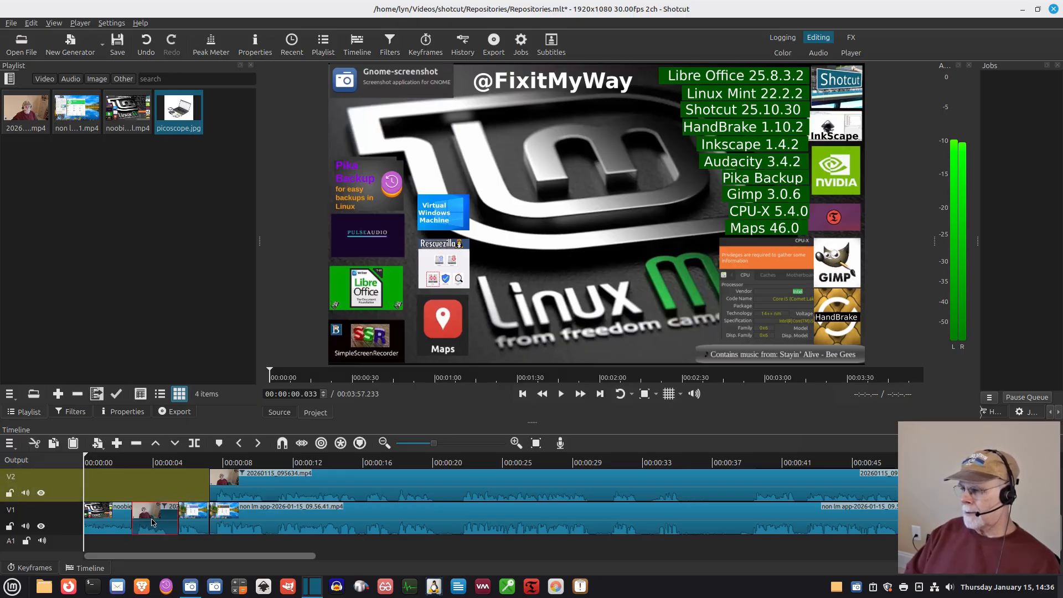
left_click_drag(152, 521, 149, 490)
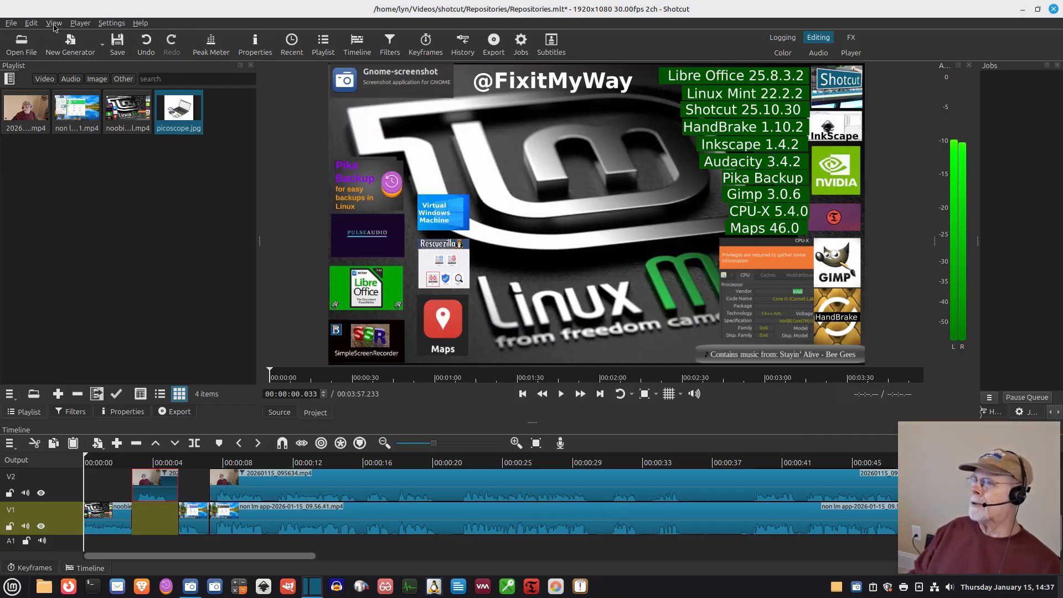
Step: Undo both timeline clip moves
left_click(31, 24)
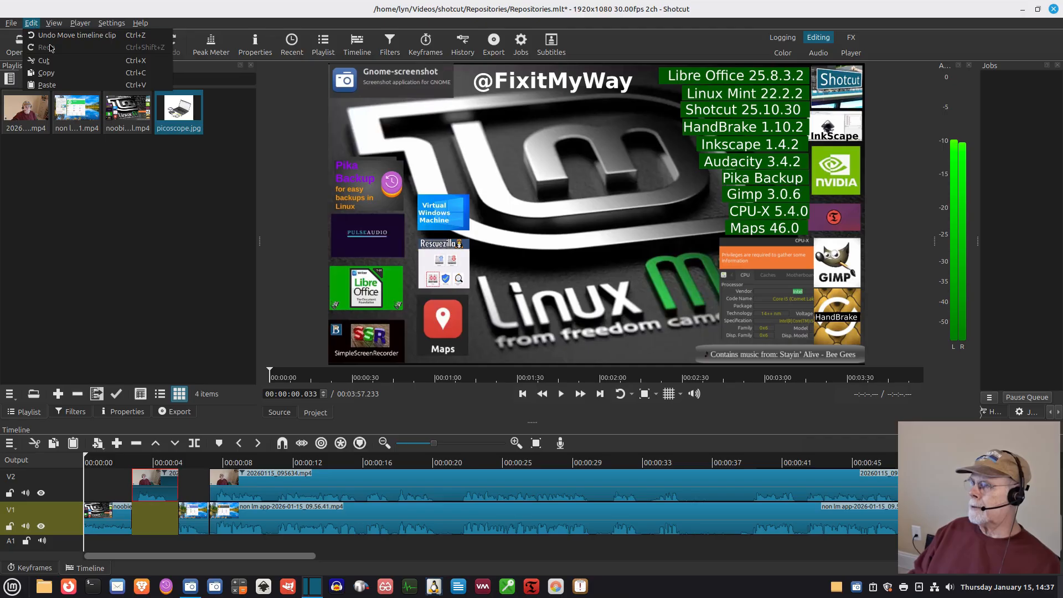
left_click(44, 35)
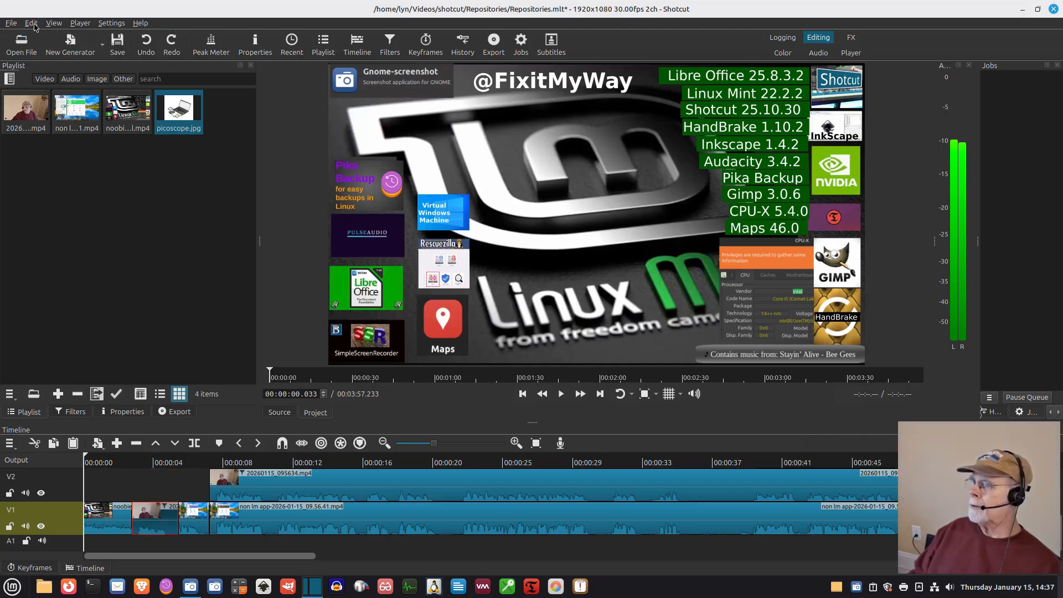
left_click(33, 23)
left_click(46, 36)
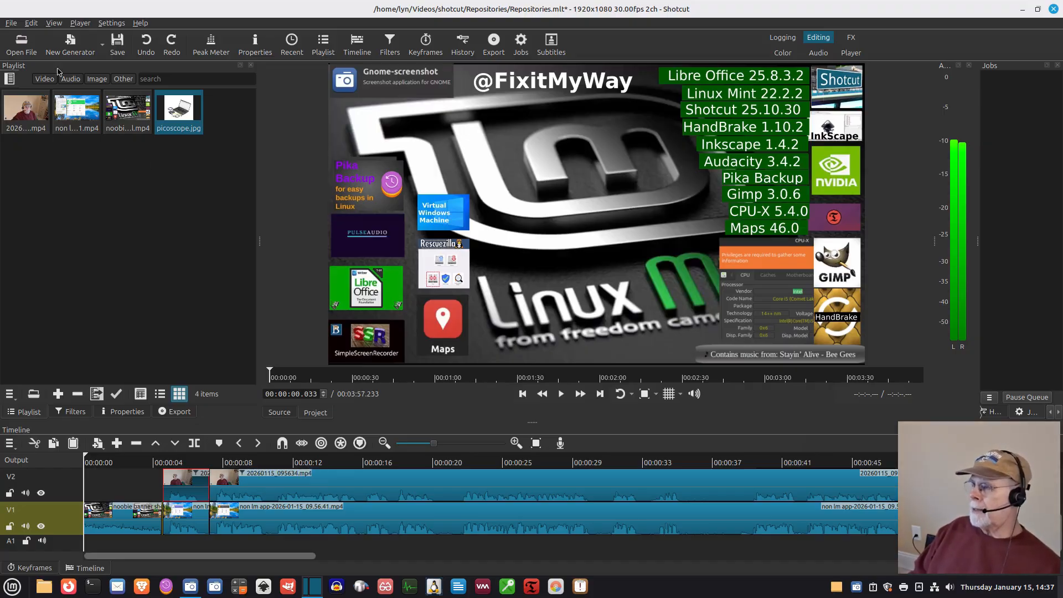
Step: Slide the short V2 clip right so it overlaps the following clip, forming a transition of about 1.7 s, and undo the move
left_click(32, 23)
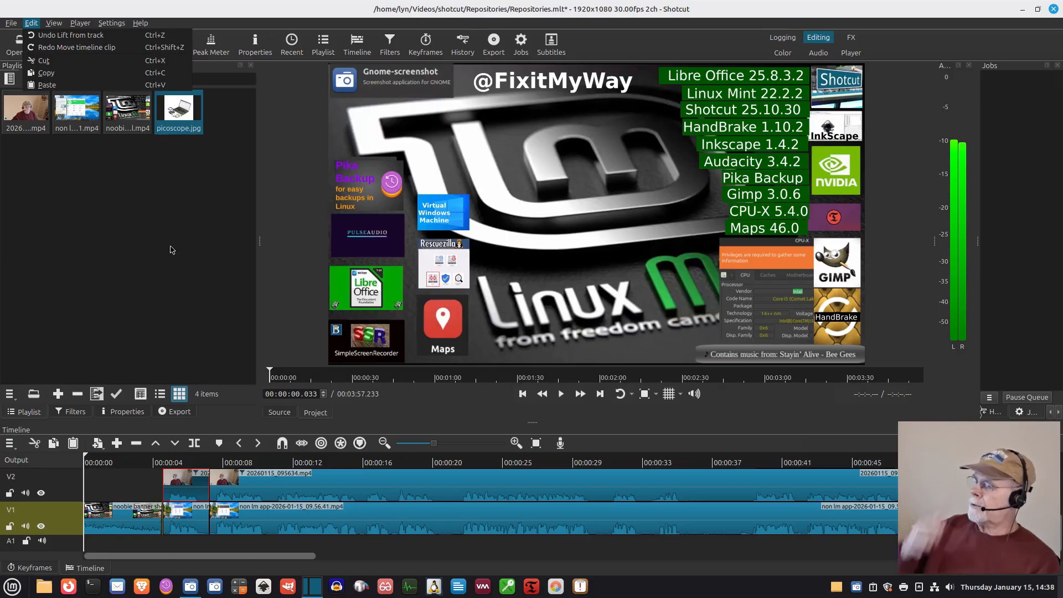
left_click(182, 488)
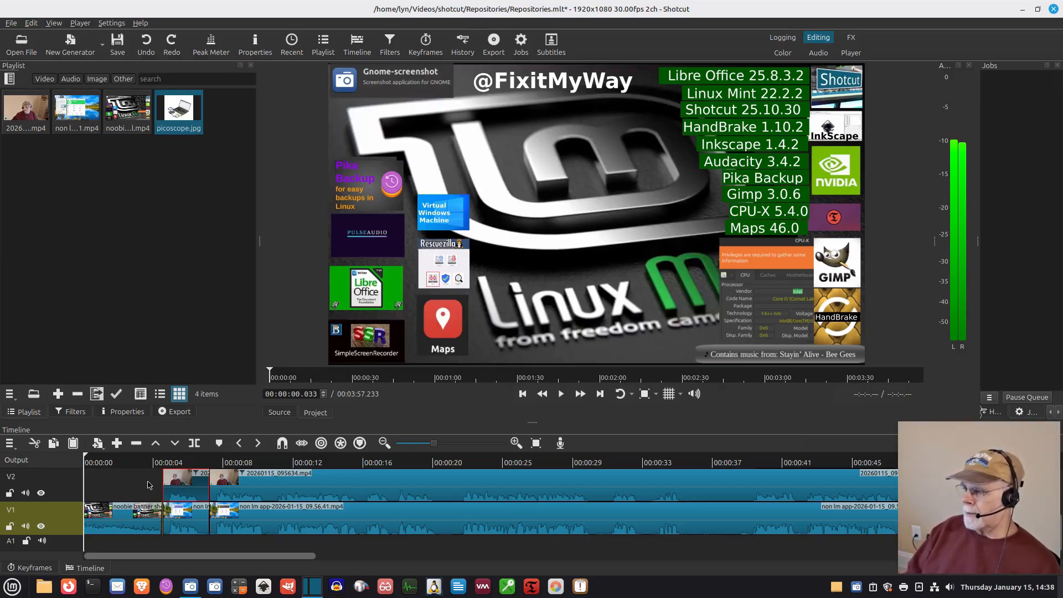
left_click(184, 491)
left_click_drag(185, 490, 234, 486)
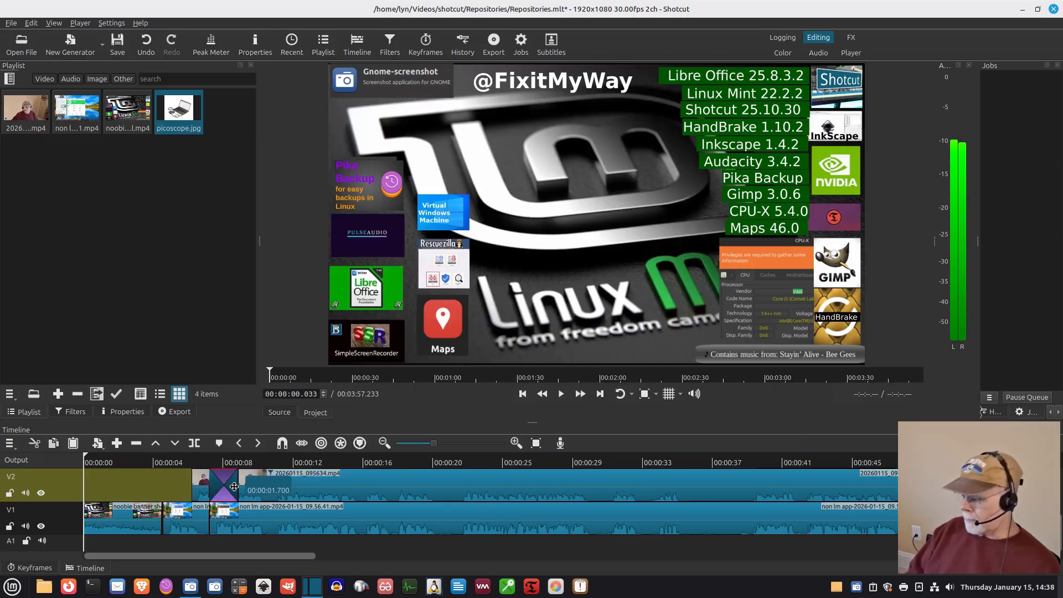
left_click(272, 462)
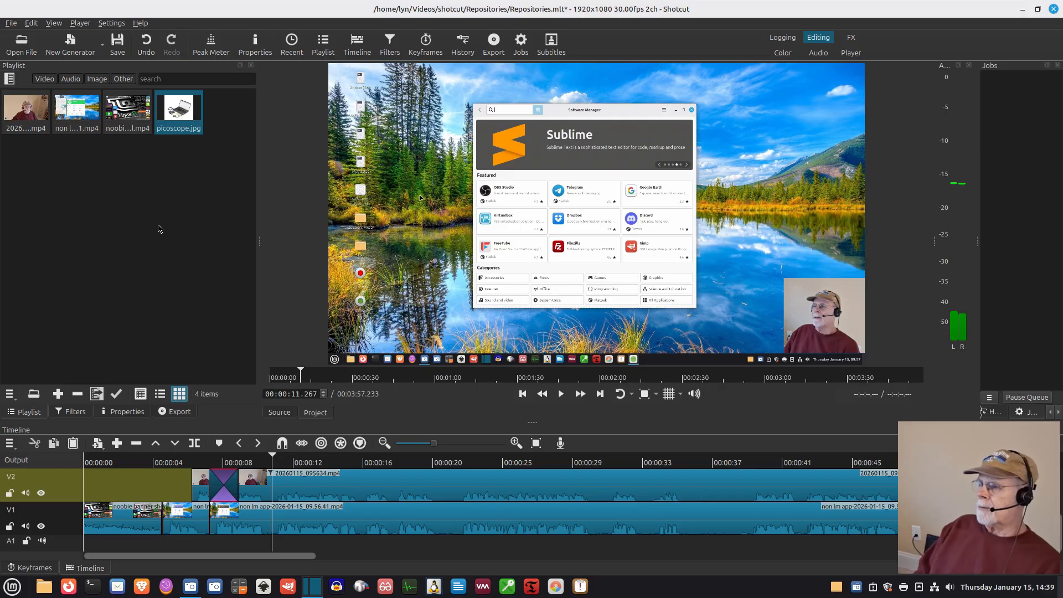
left_click(29, 26)
left_click(44, 36)
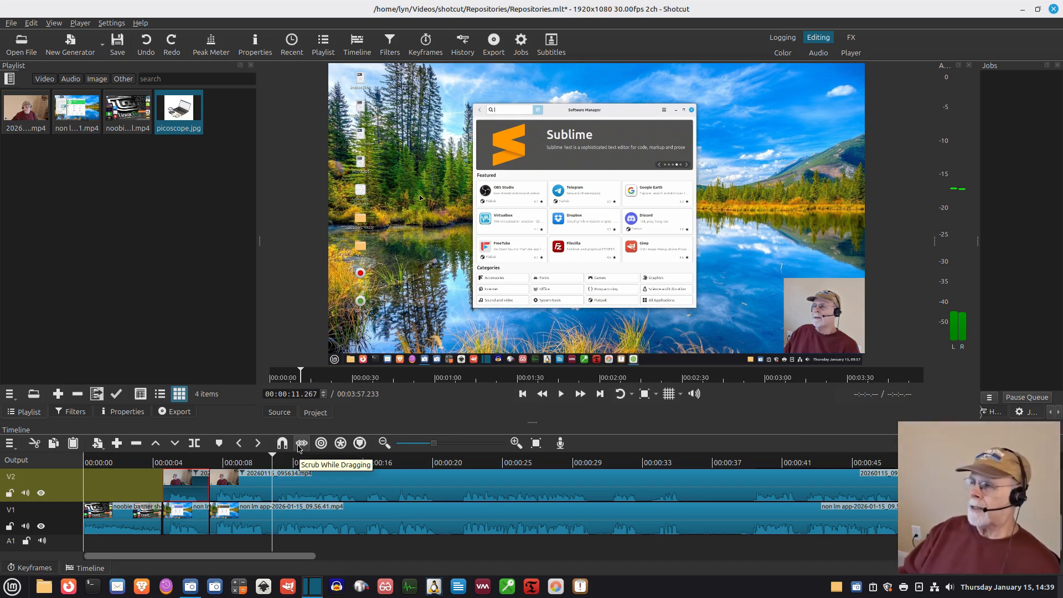
Step: Back up and save the project
left_click(11, 23)
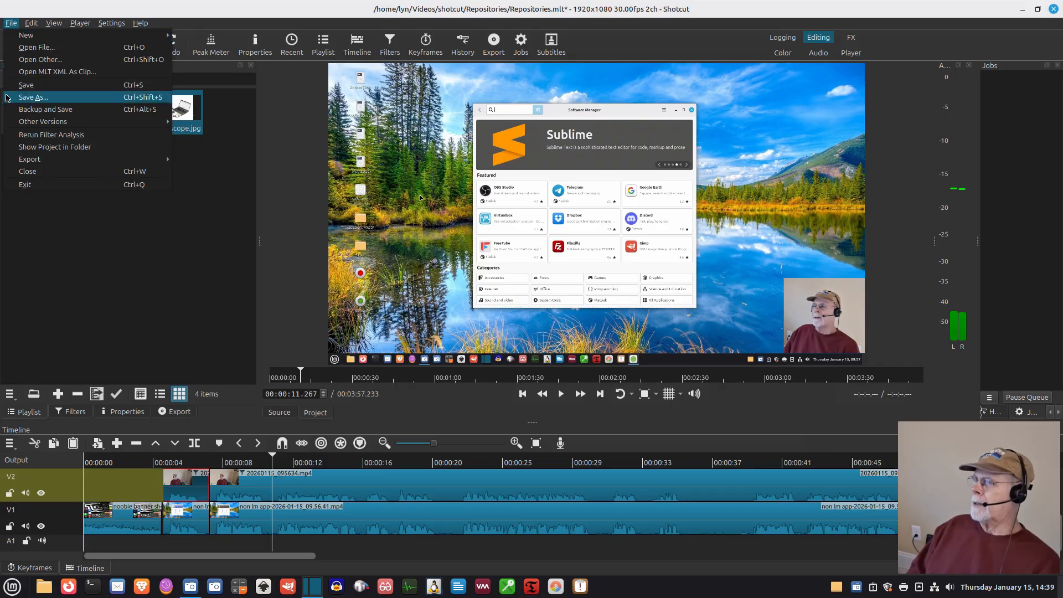
left_click(21, 113)
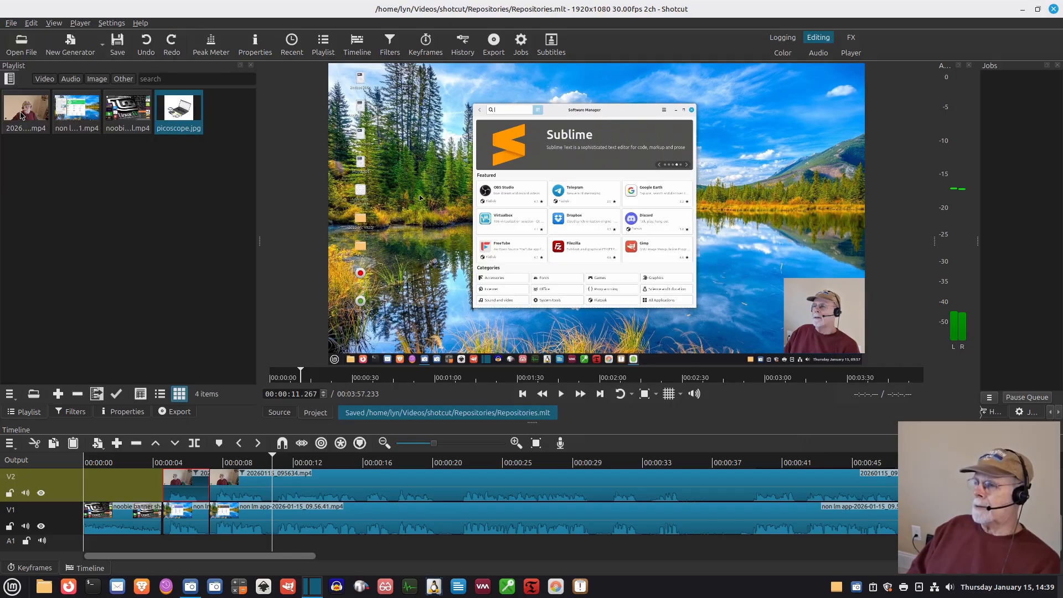